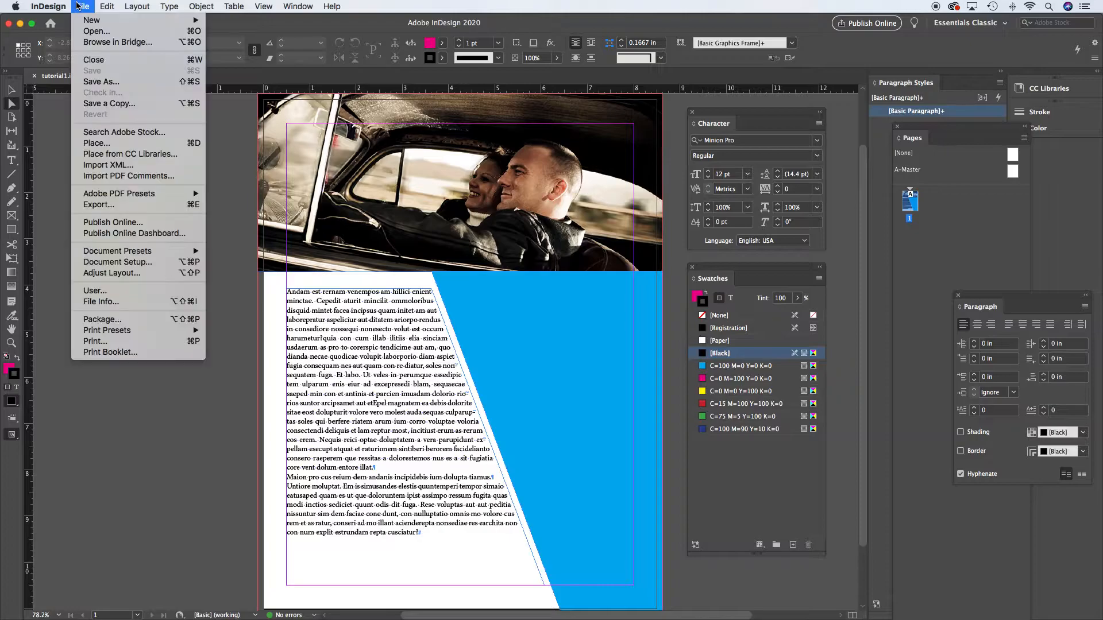
# Step: Package the document to the Desktop as "tutorial1 Folder", including fonts, linked graphics, IDML and a High Quality Print PDF
pyautogui.click(81, 4)
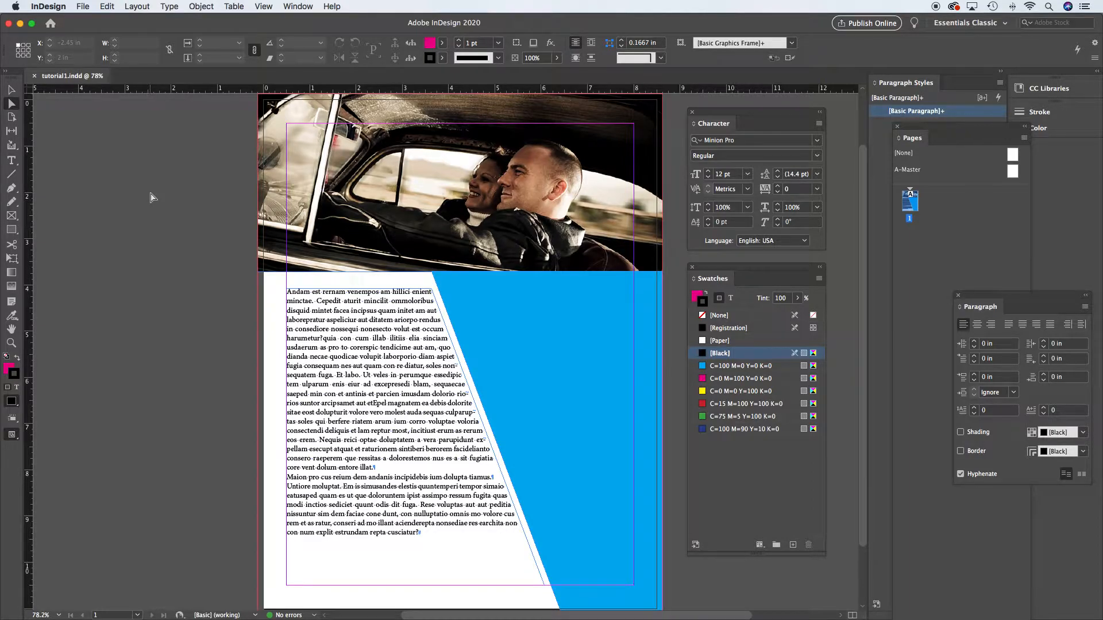
pyautogui.click(83, 5)
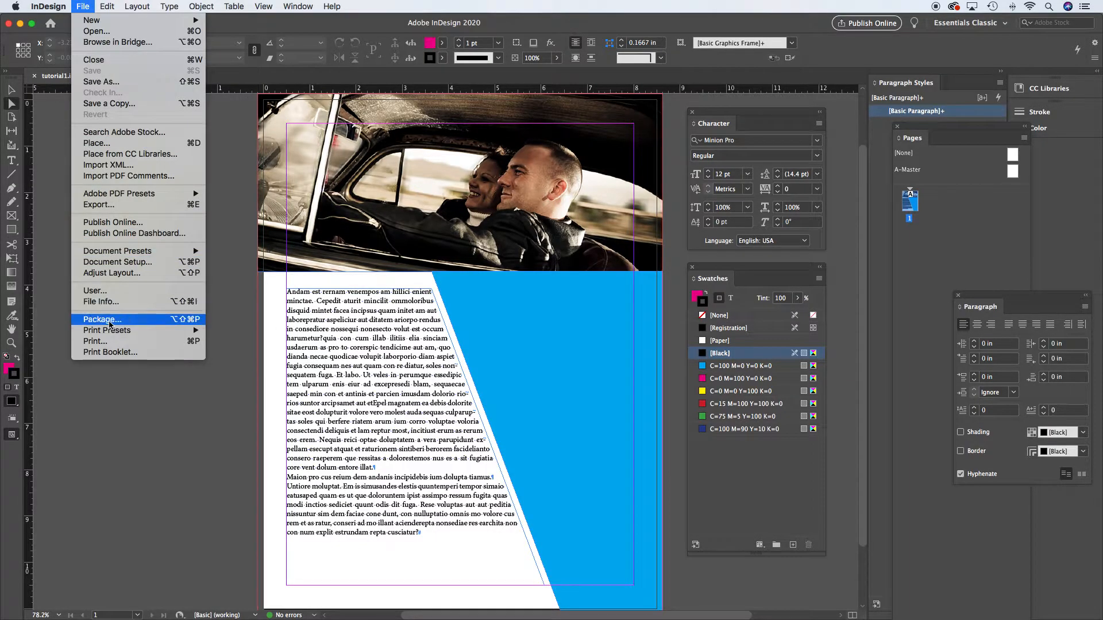
pyautogui.click(109, 319)
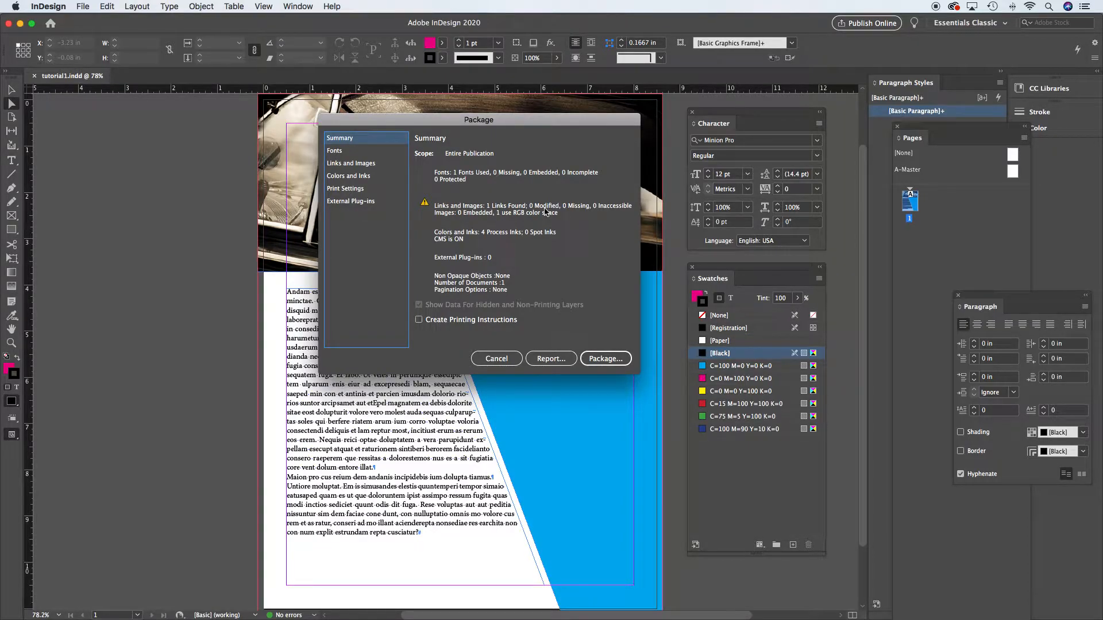
pyautogui.click(606, 360)
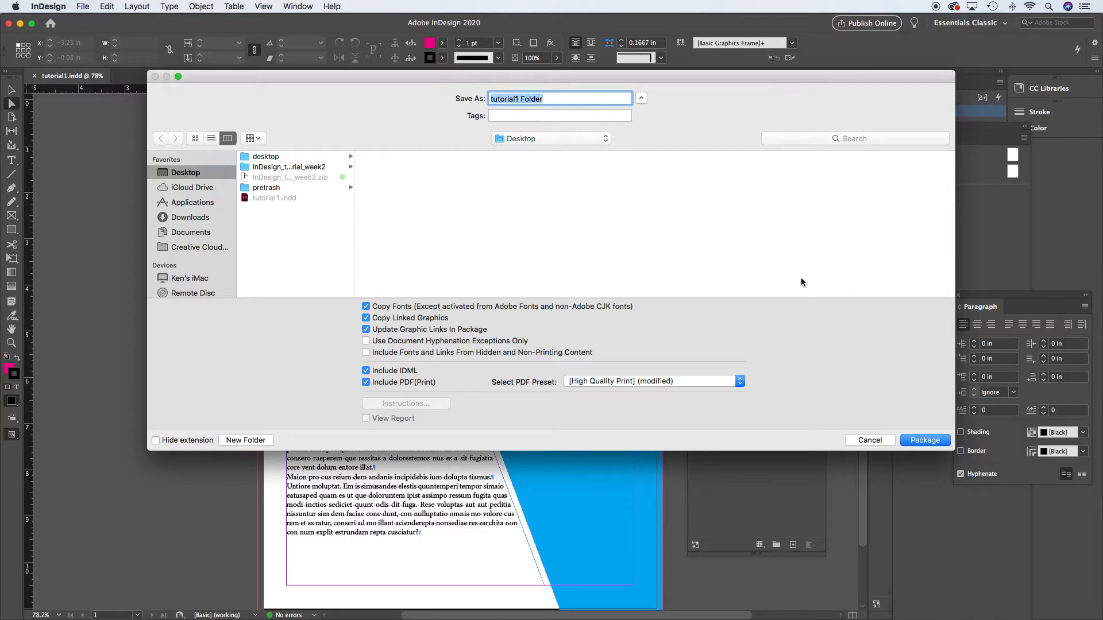
pyautogui.click(926, 443)
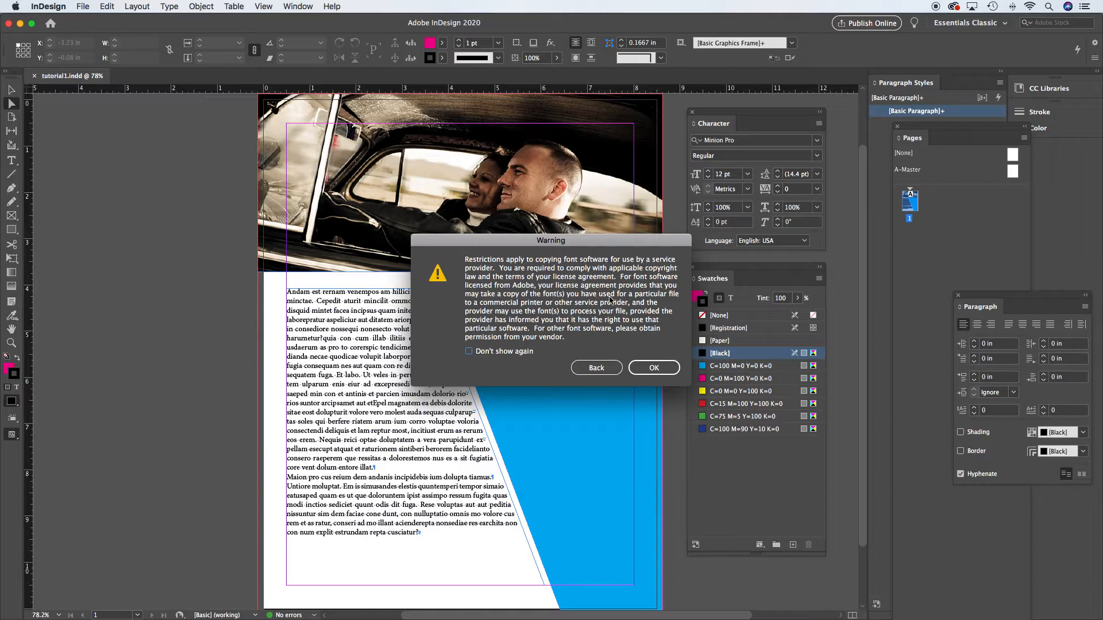
pyautogui.click(660, 371)
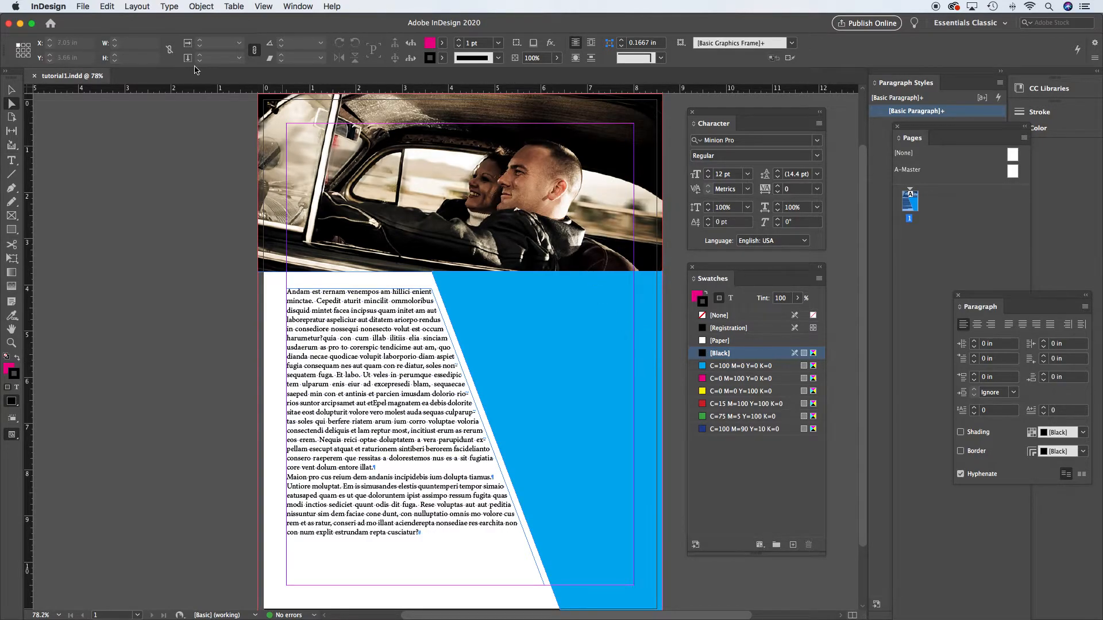
# Step: Hide InDesign and place tutorial1 Folder and tutorial1.indd side by side on the desktop
pyautogui.click(54, 6)
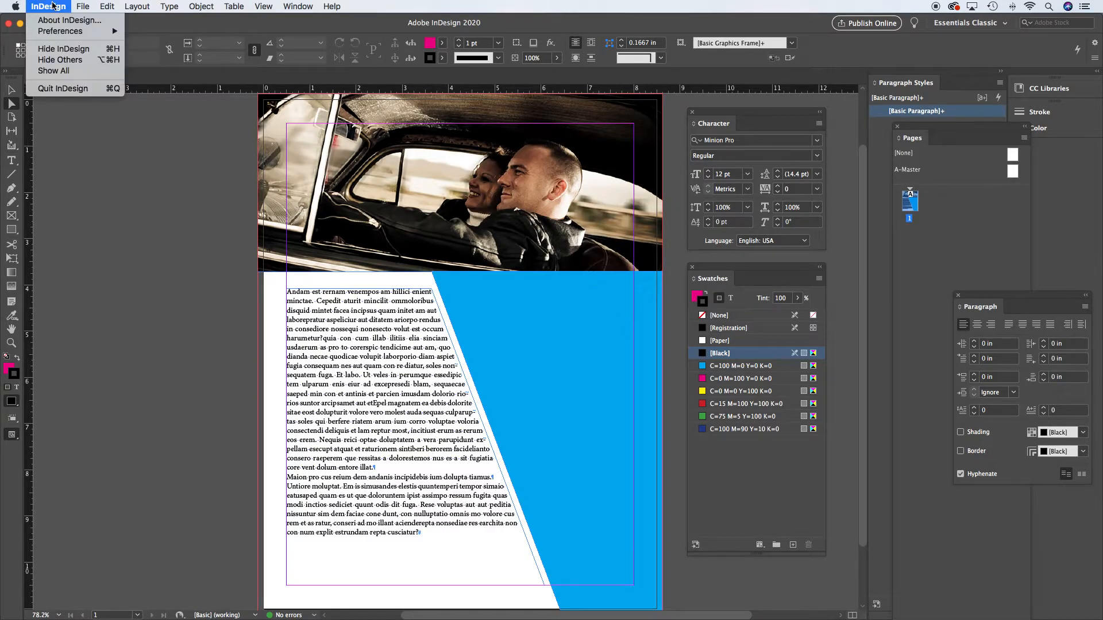
pyautogui.click(66, 50)
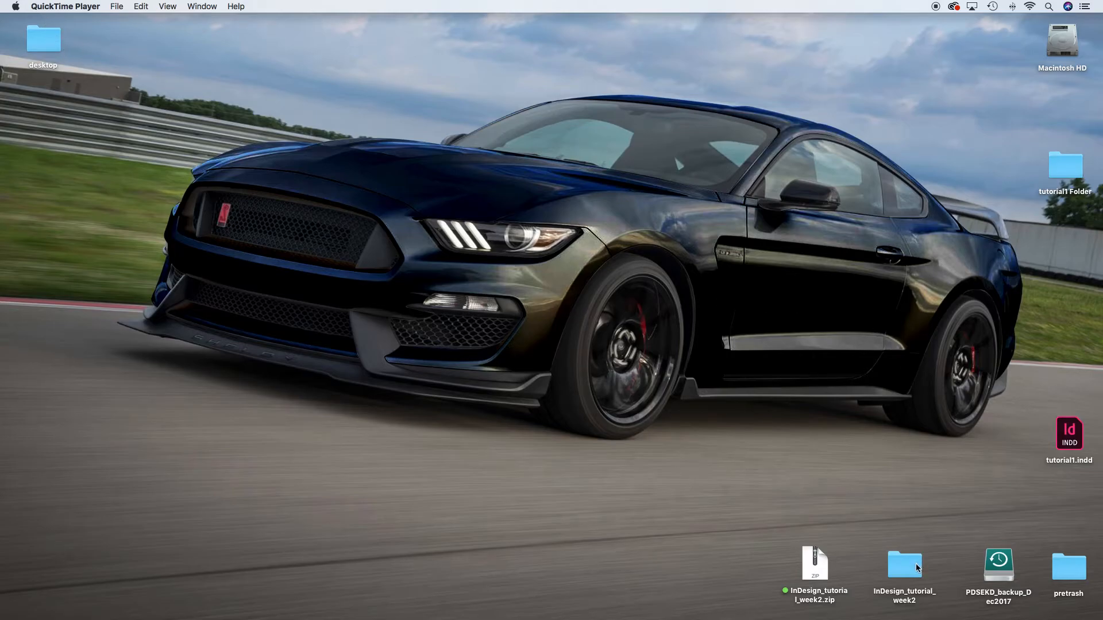
pyautogui.moveTo(1067, 164); pyautogui.dragTo(782, 296)
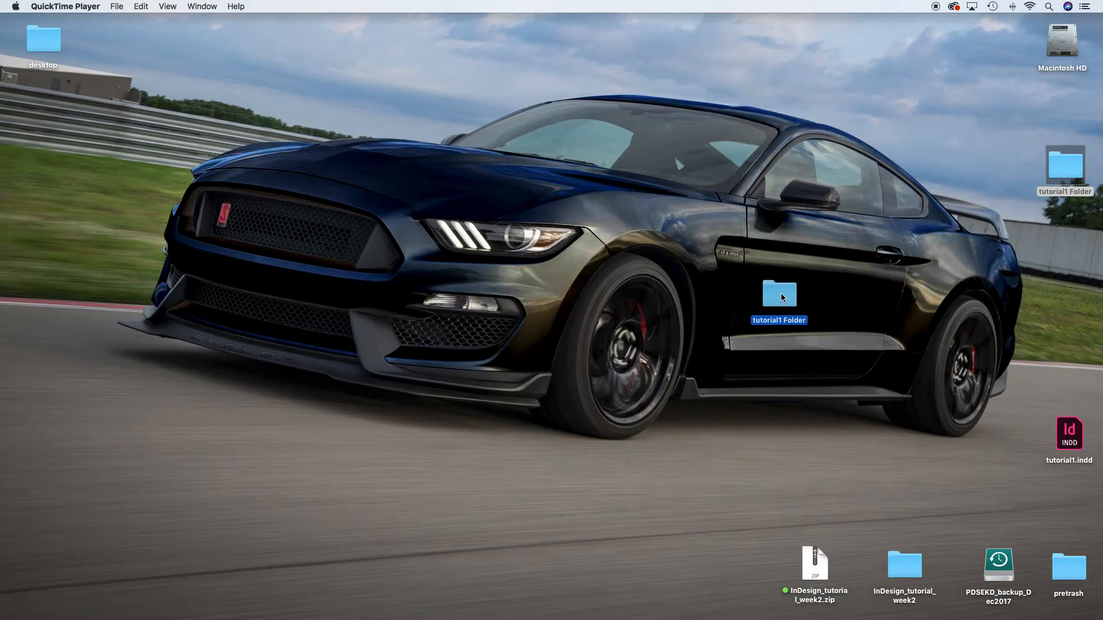
pyautogui.moveTo(1077, 440); pyautogui.dragTo(855, 300)
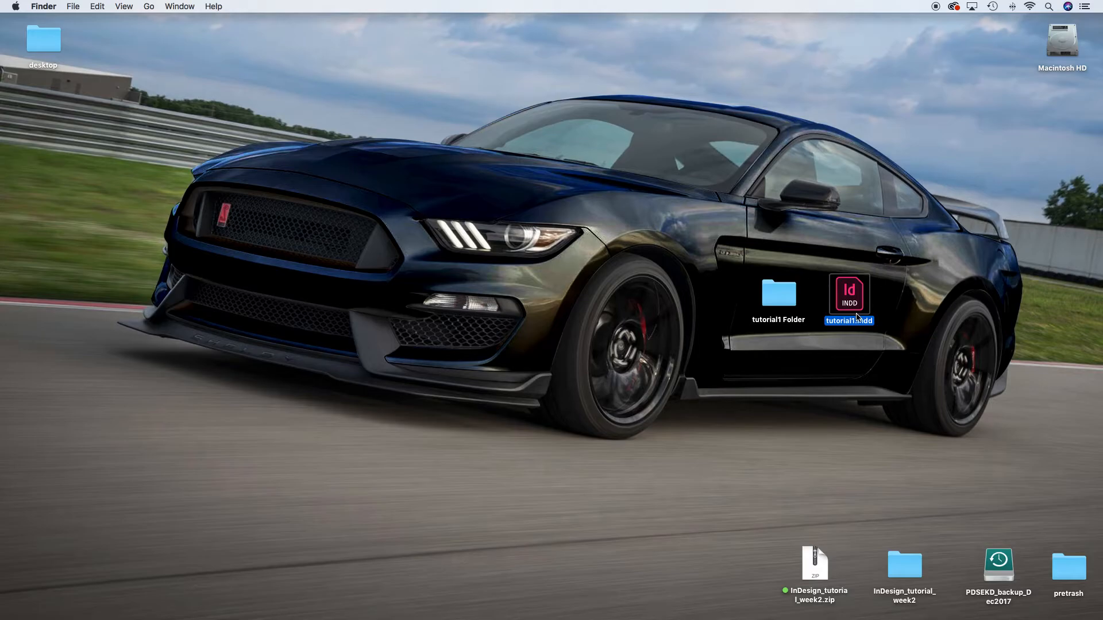
pyautogui.click(840, 255)
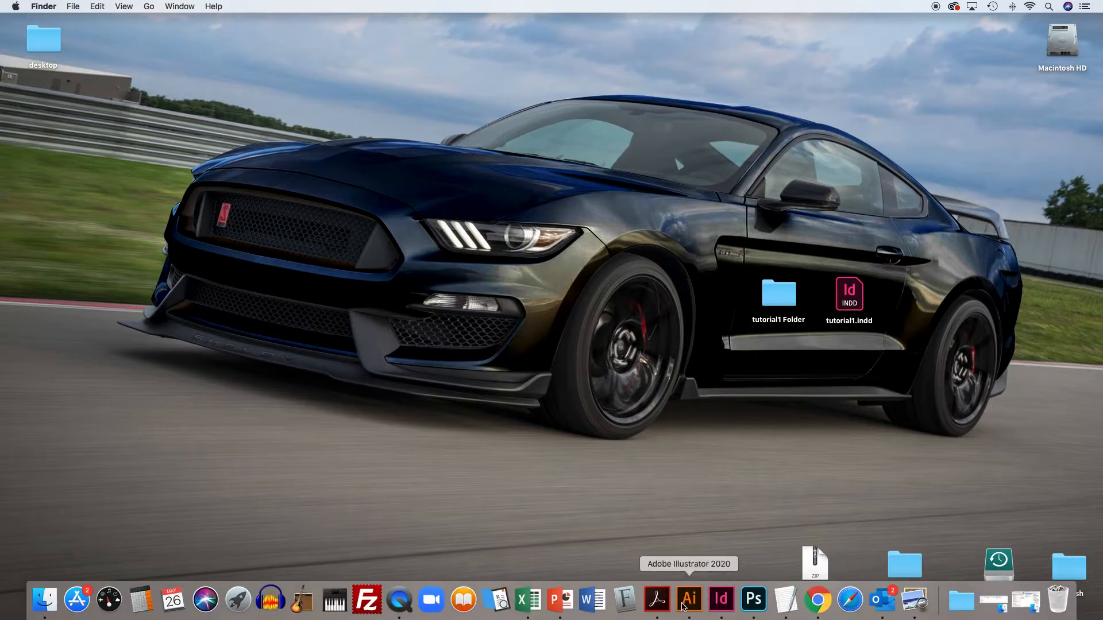
pyautogui.click(722, 600)
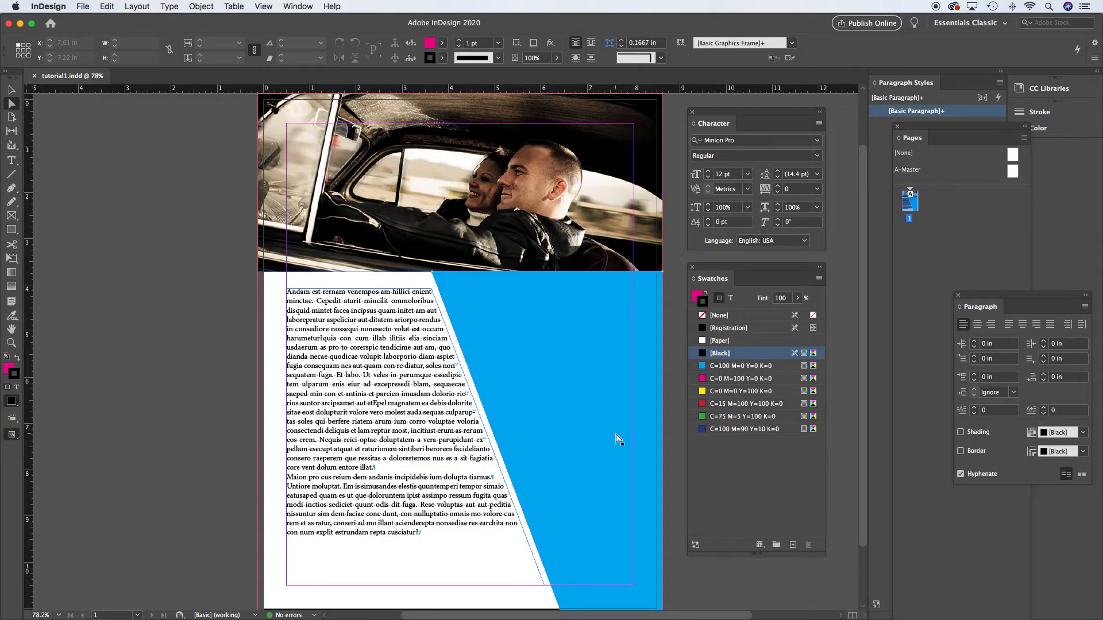
pyautogui.press('super+h')
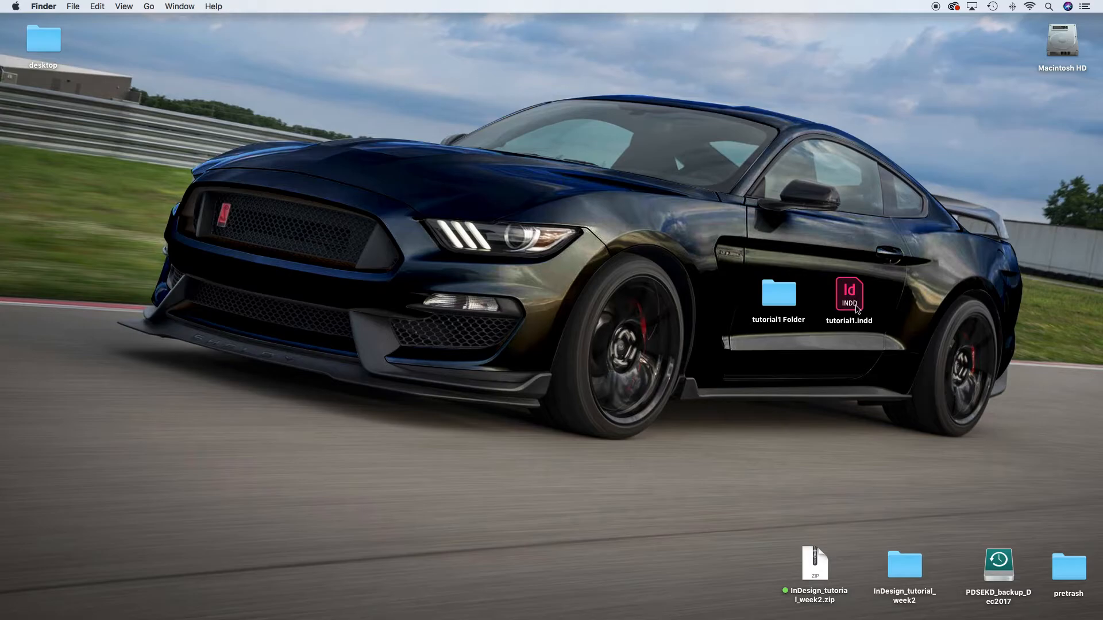
# Step: Open tutorial1 Folder, tag its tutorial1.indd Green, and move the folder window to the middle of the desktop
pyautogui.doubleClick(779, 296)
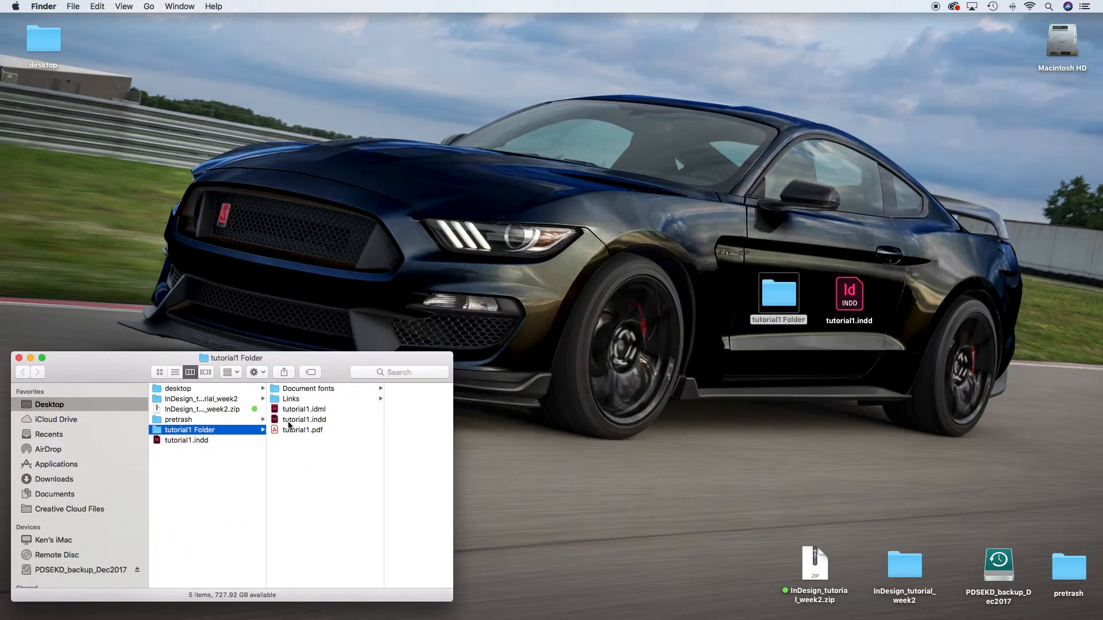
pyautogui.click(277, 424)
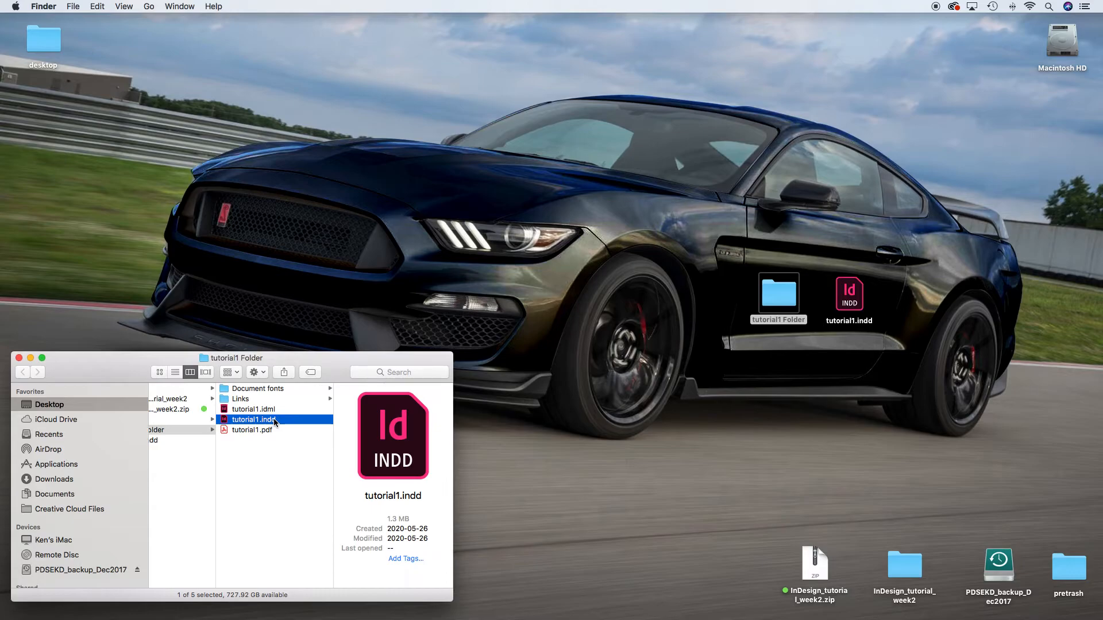
pyautogui.rightClick(227, 420)
pyautogui.click(278, 610)
pyautogui.click(242, 504)
pyautogui.moveTo(337, 367); pyautogui.dragTo(613, 275)
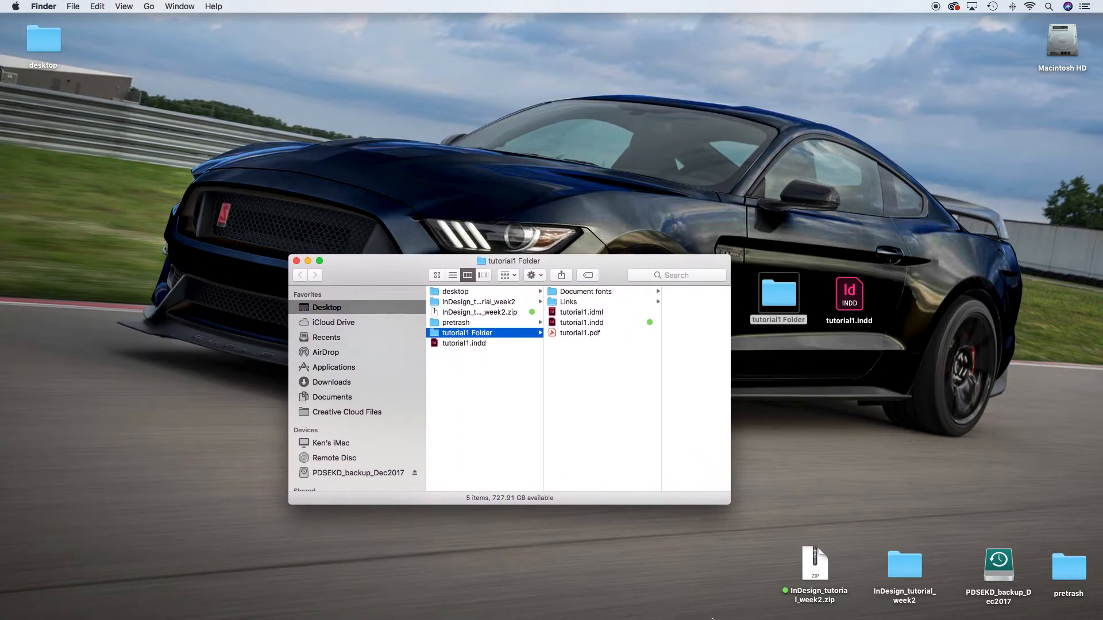
# Step: Switch to InDesign, select part of the word "Cepedit" in the body text, deselect it, and hide InDesign again
pyautogui.click(722, 601)
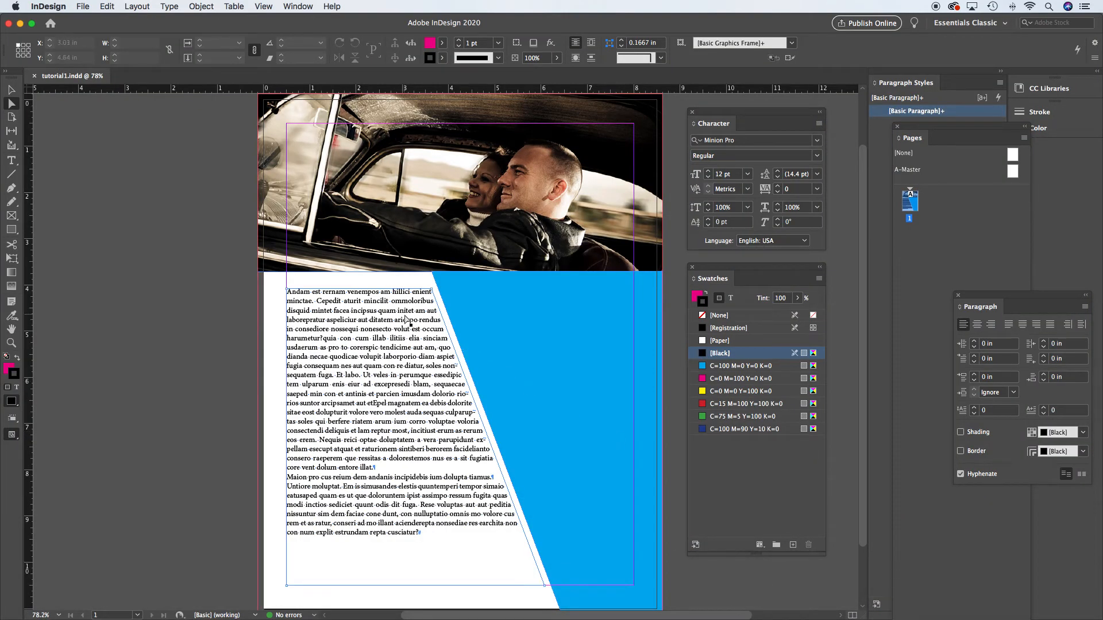
pyautogui.doubleClick(332, 307)
pyautogui.moveTo(317, 301); pyautogui.dragTo(336, 300)
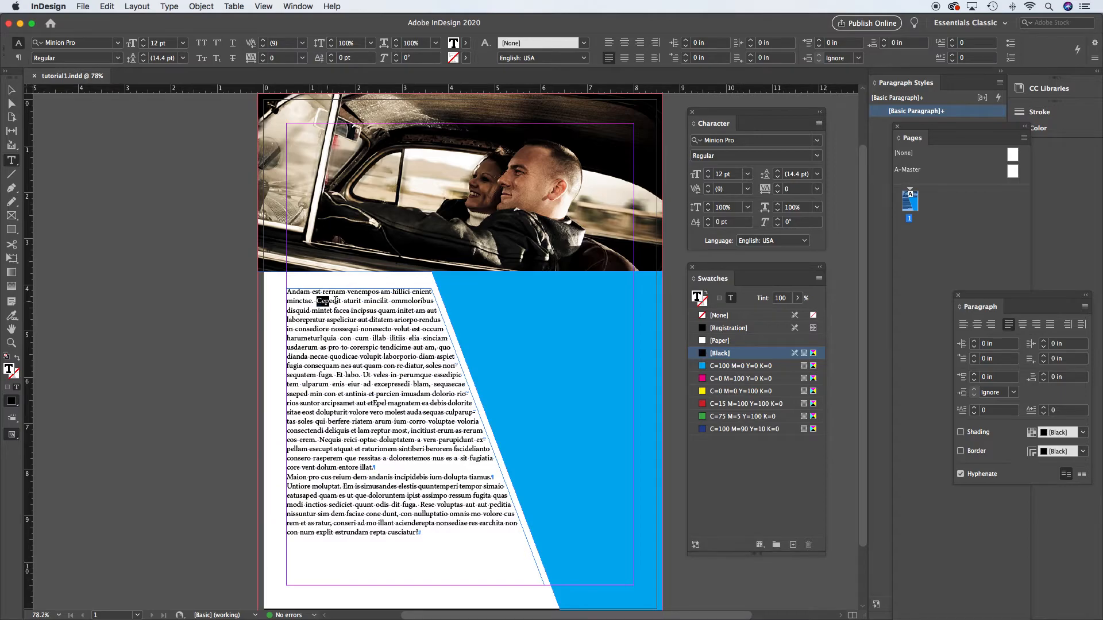
pyautogui.click(212, 303)
pyautogui.click(11, 90)
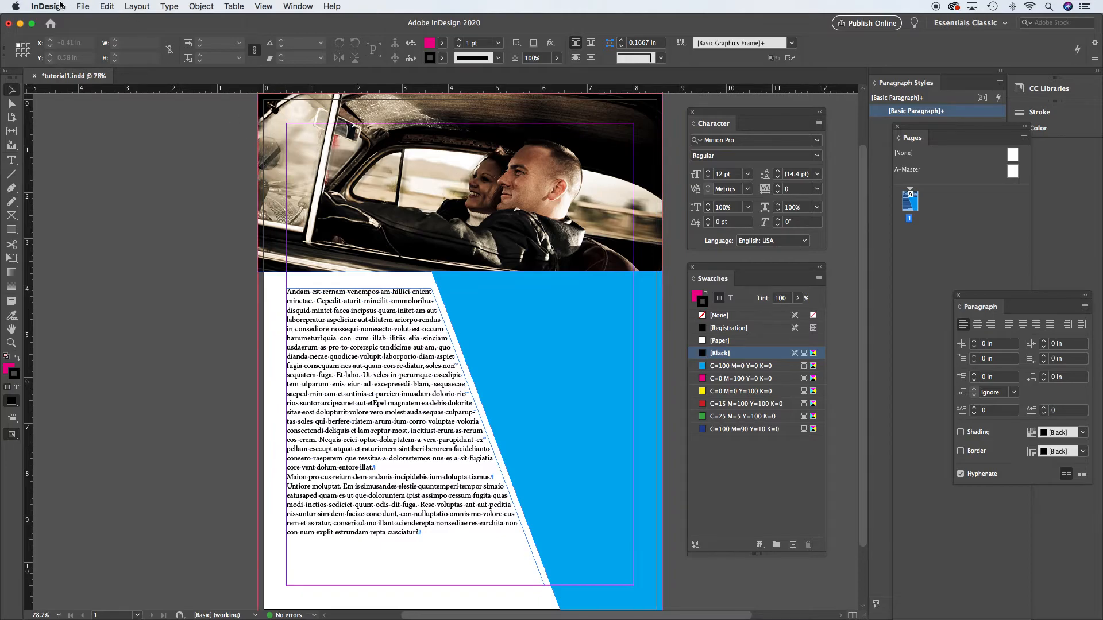
pyautogui.click(48, 6)
pyautogui.click(65, 49)
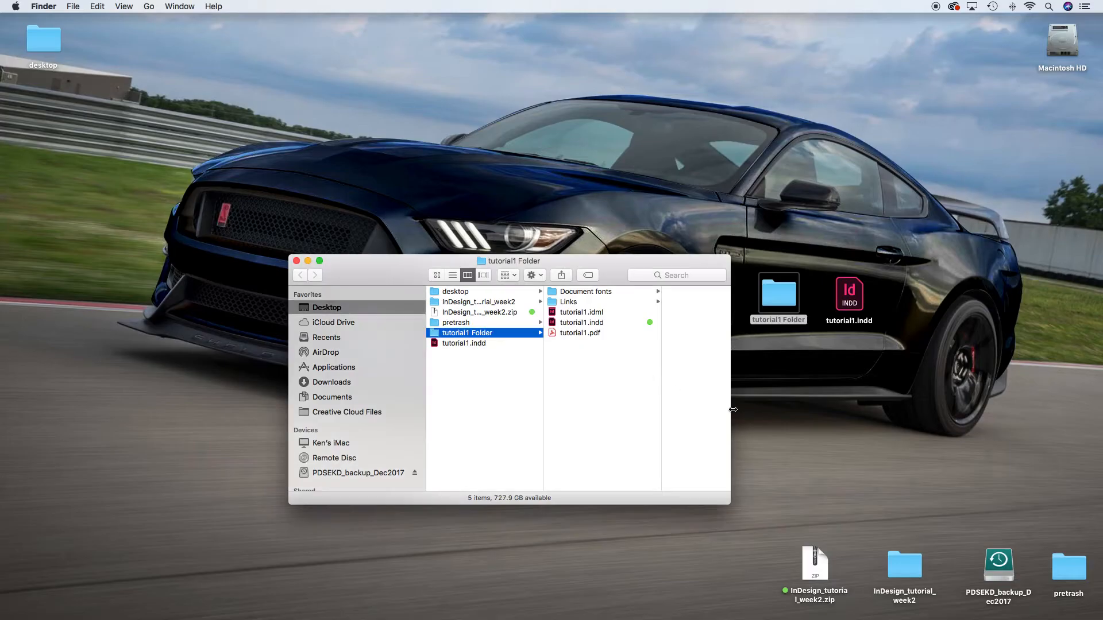
# Step: Examine the packaged Document fonts and Links folders and the tutorial1 IDML, INDD and PDF files, and close the folder window
pyautogui.click(910, 278)
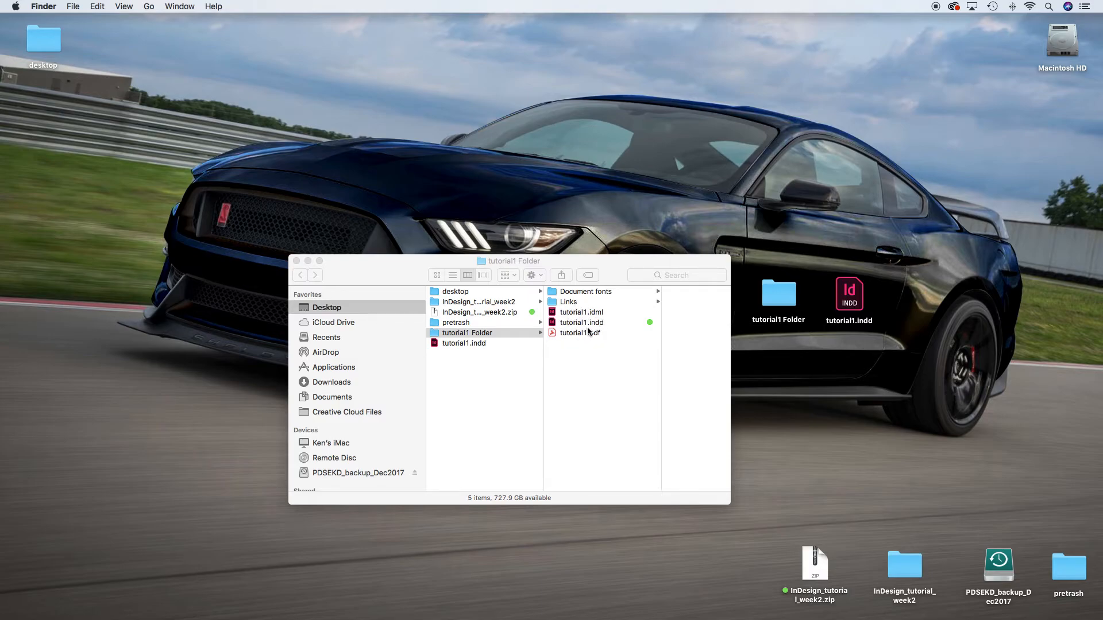
pyautogui.click(613, 274)
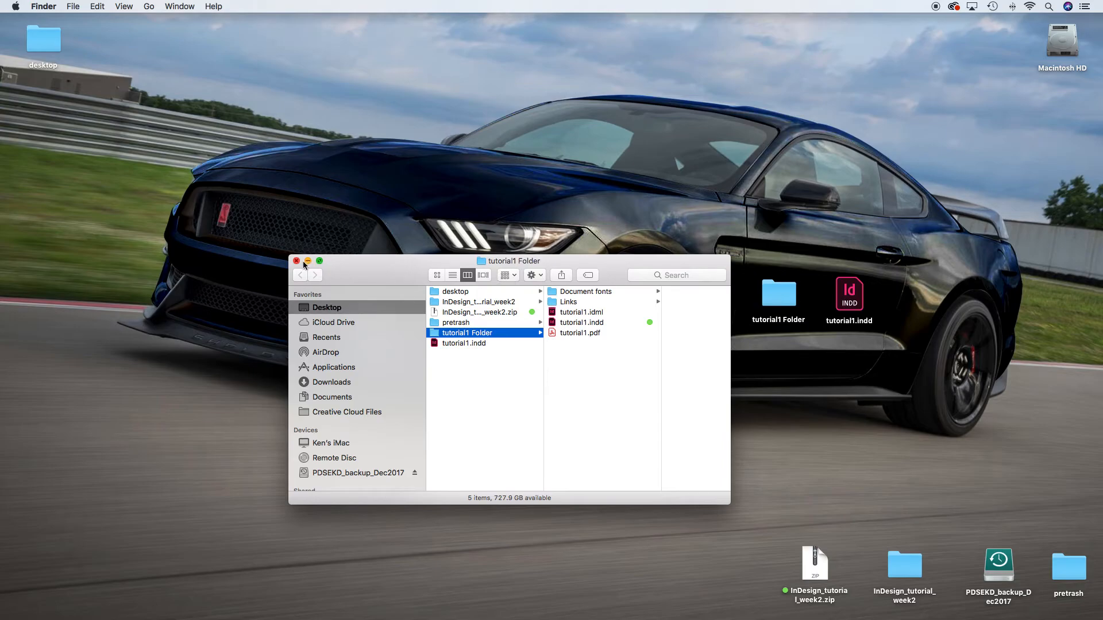
pyautogui.click(552, 292)
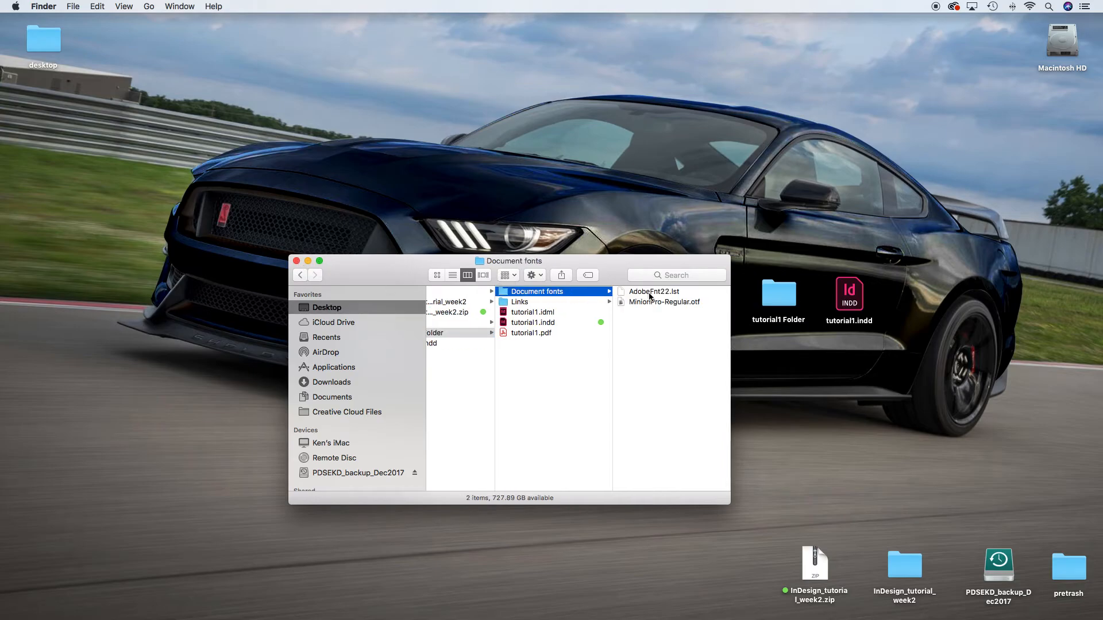
pyautogui.click(515, 303)
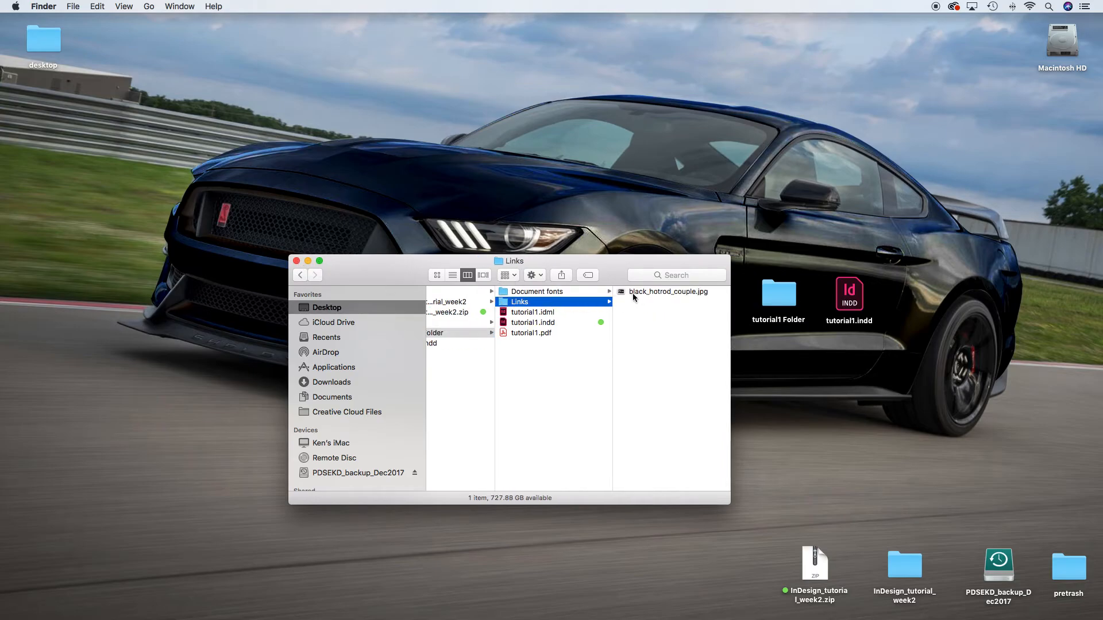
pyautogui.click(505, 313)
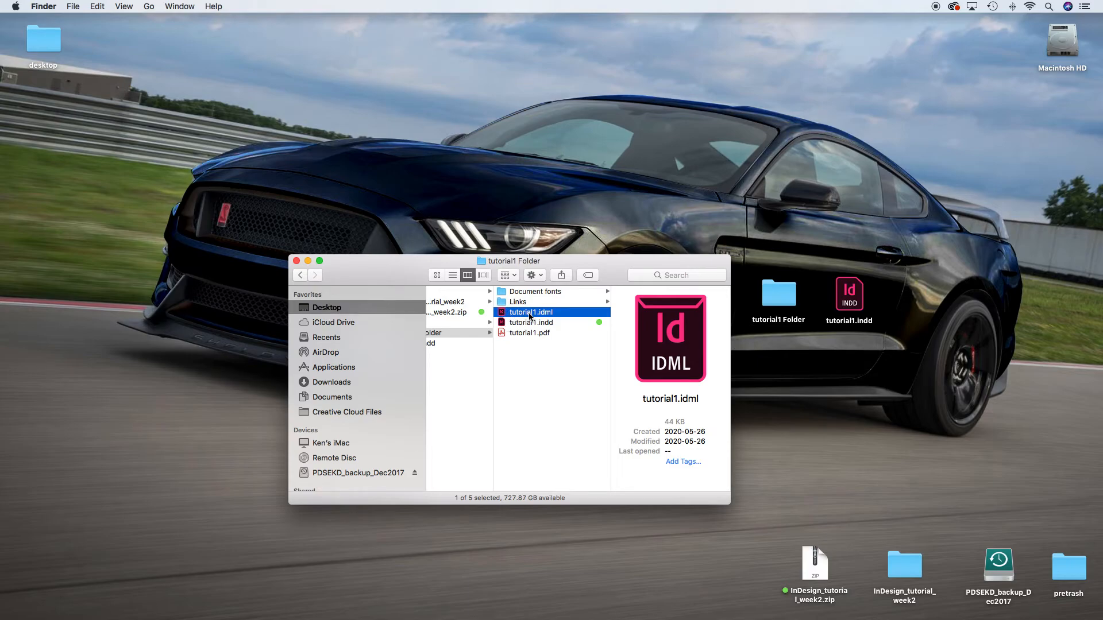
pyautogui.click(502, 324)
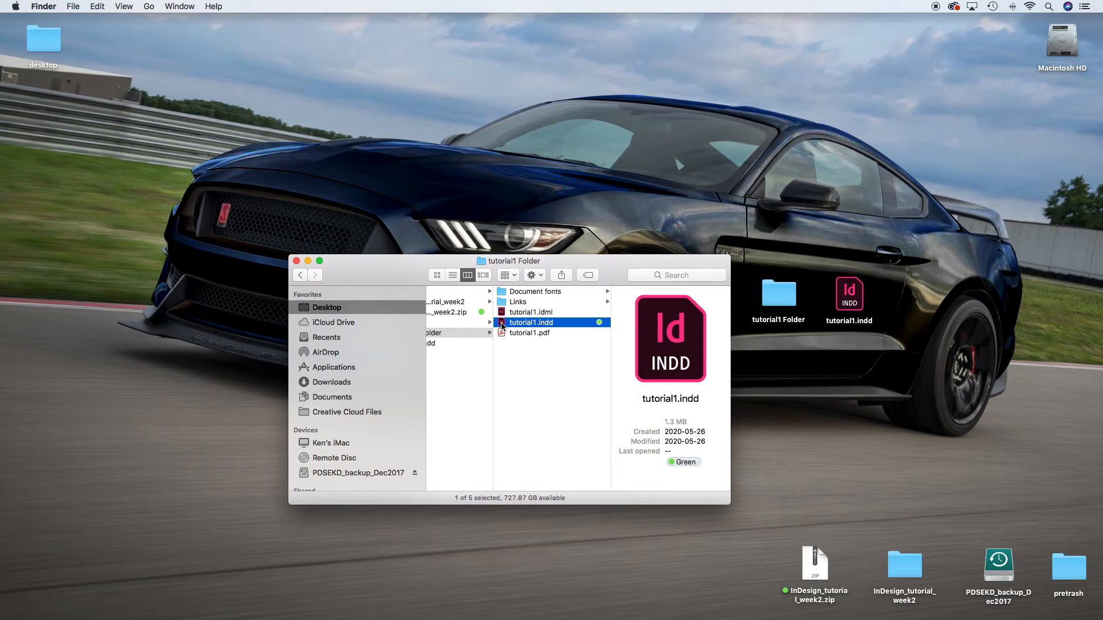
pyautogui.click(504, 334)
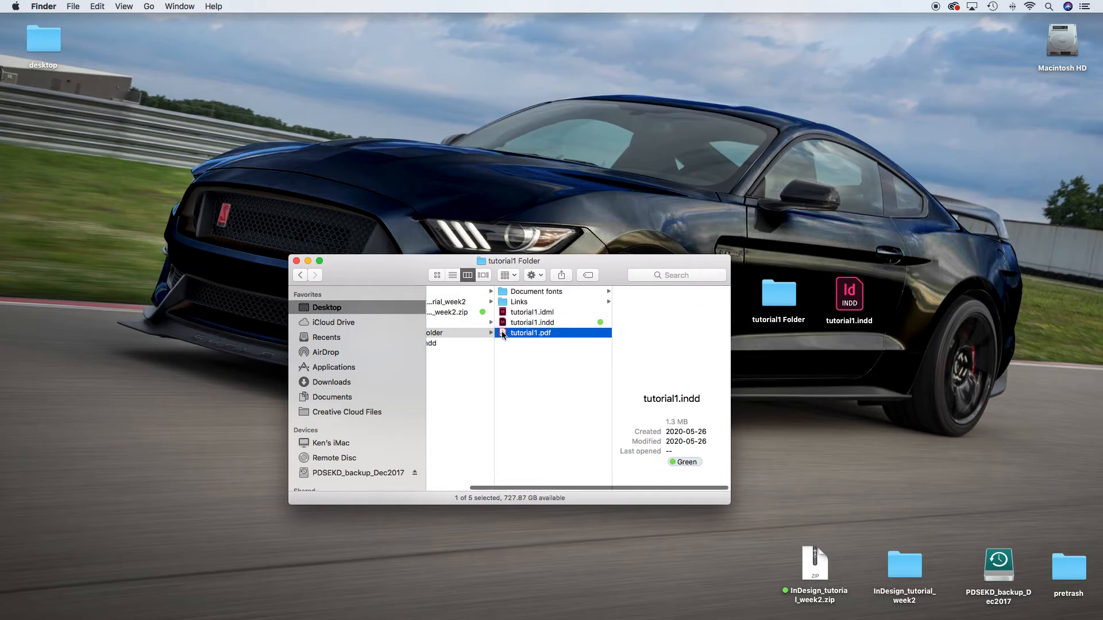
pyautogui.click(526, 356)
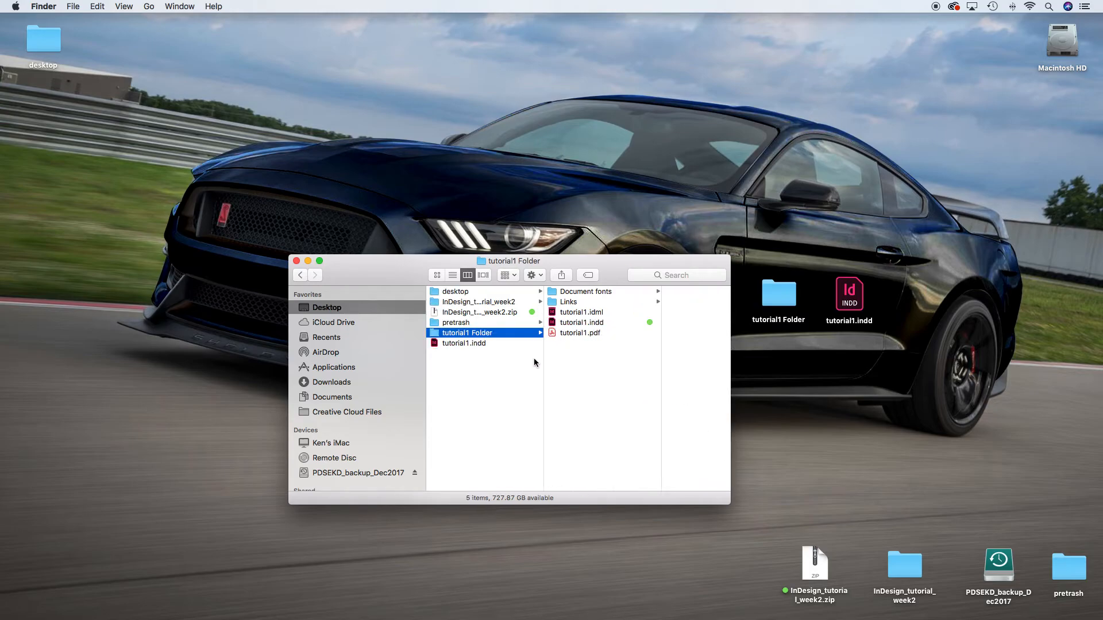
pyautogui.click(296, 261)
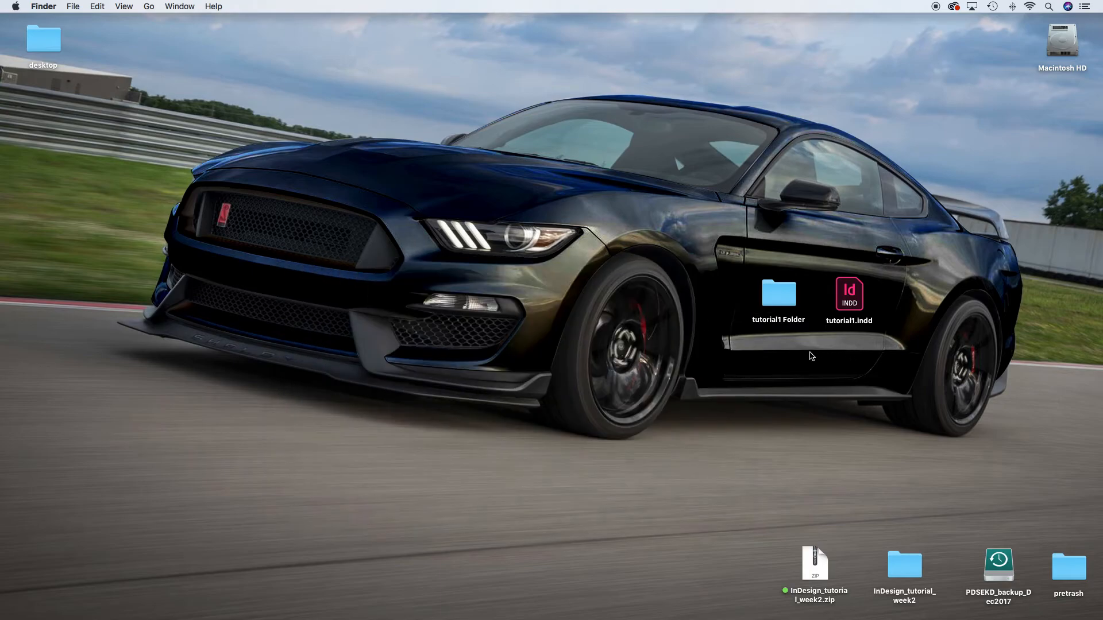
pyautogui.rightClick(781, 297)
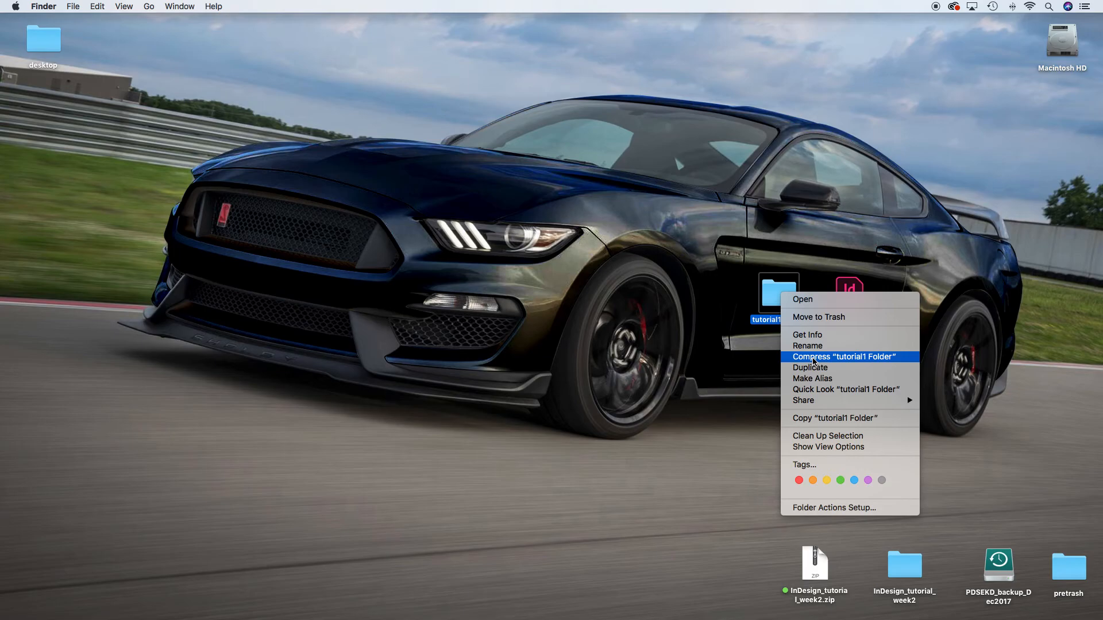
pyautogui.click(814, 226)
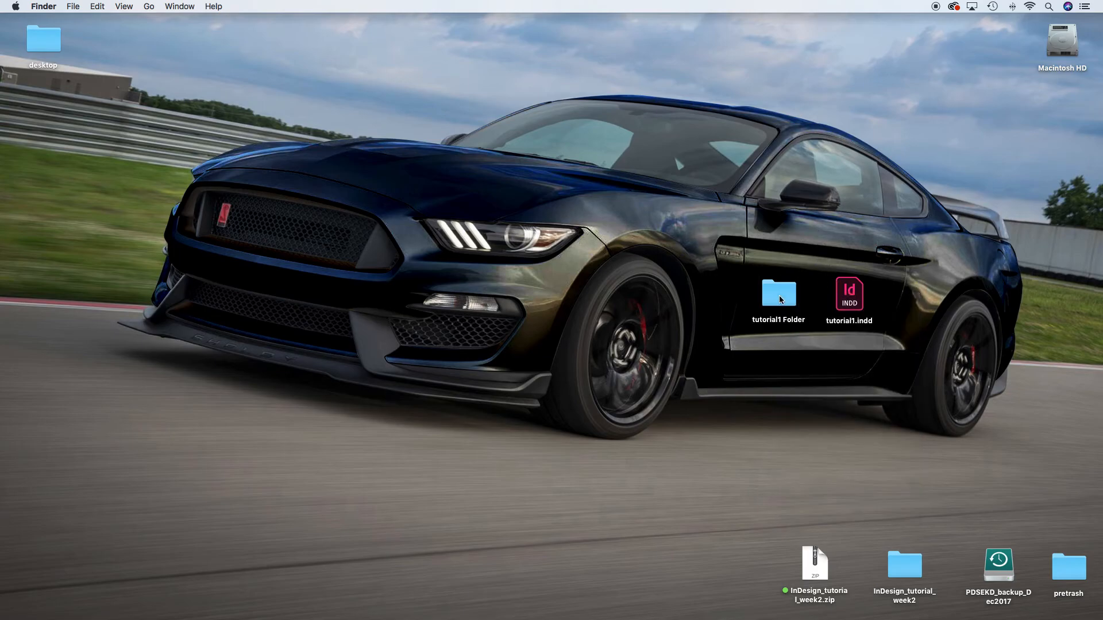
# Step: Switch to InDesign, close tutorial1.indd with its changes saved, and hide InDesign
pyautogui.moveTo(746, 618)
pyautogui.click(721, 600)
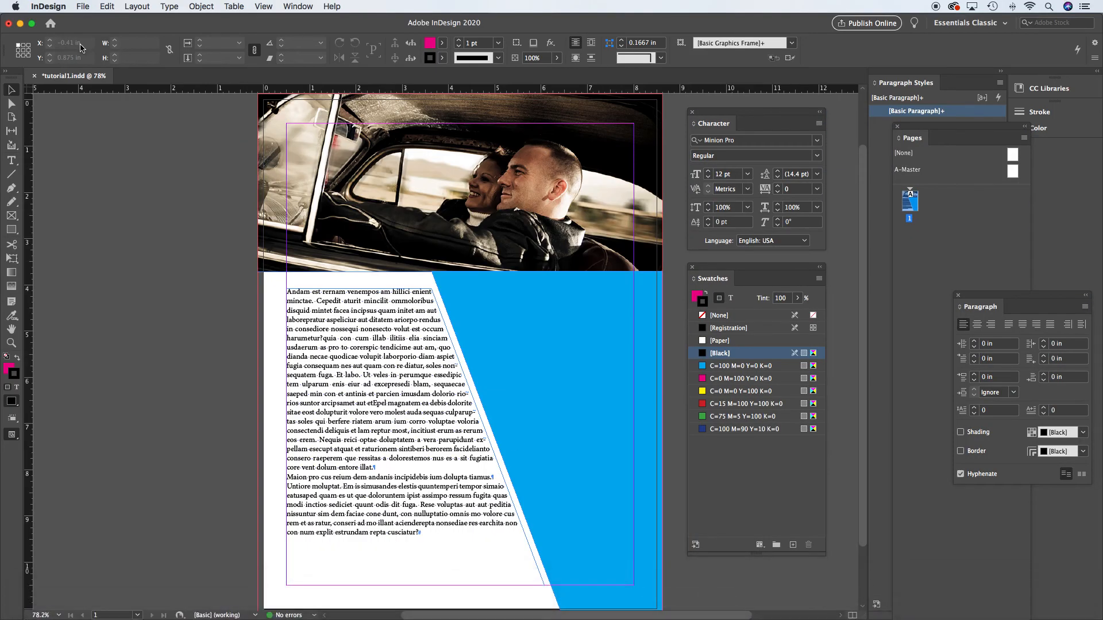
pyautogui.click(34, 75)
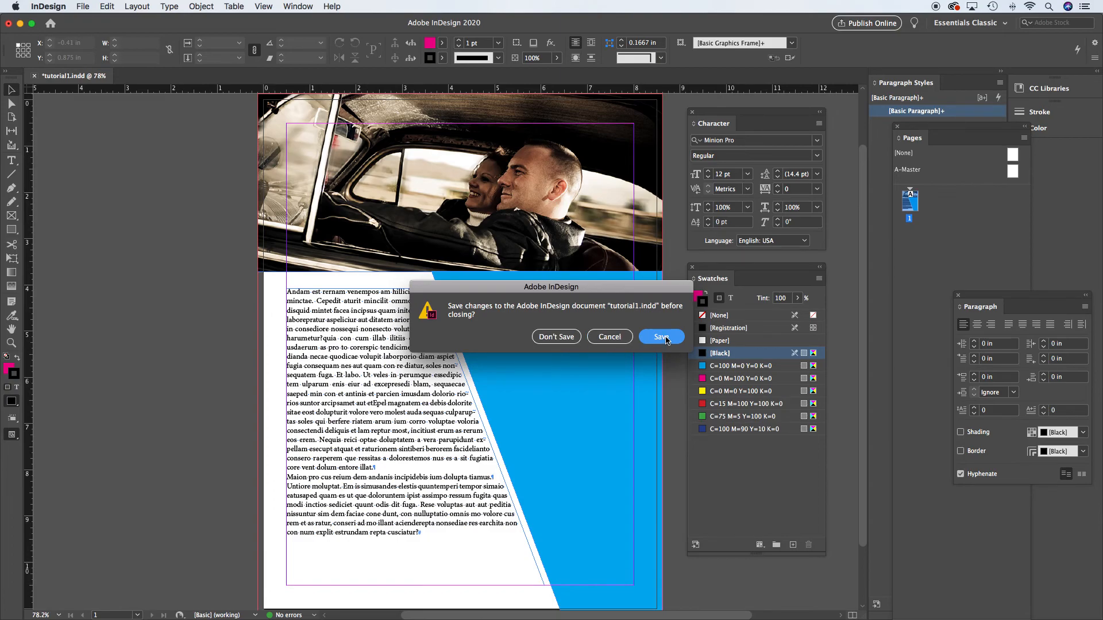
pyautogui.click(662, 337)
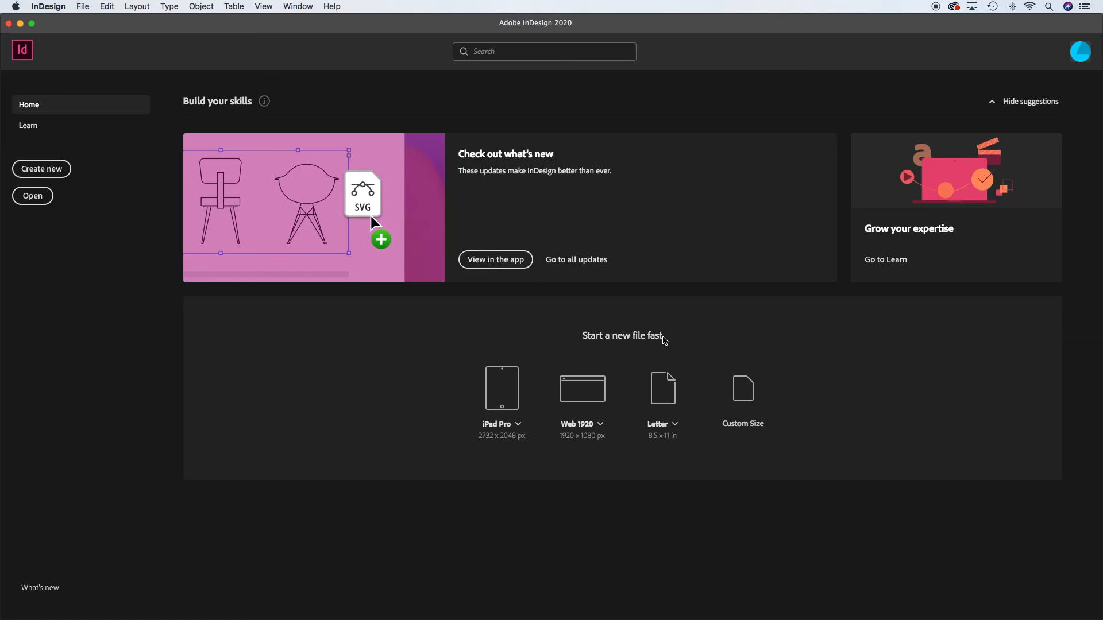
pyautogui.click(53, 6)
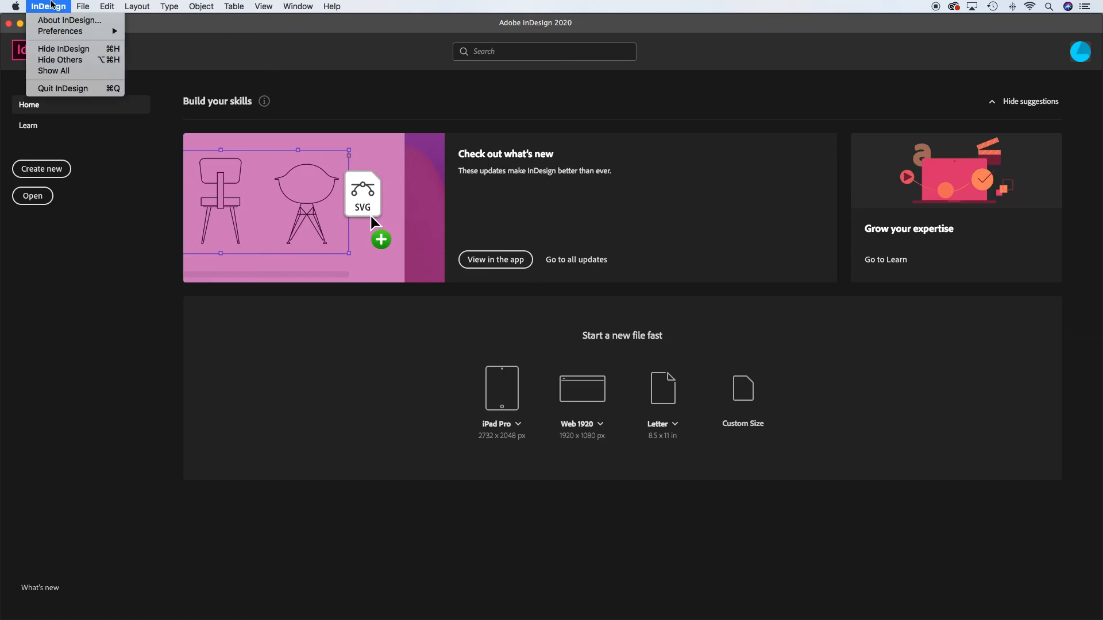
pyautogui.click(62, 50)
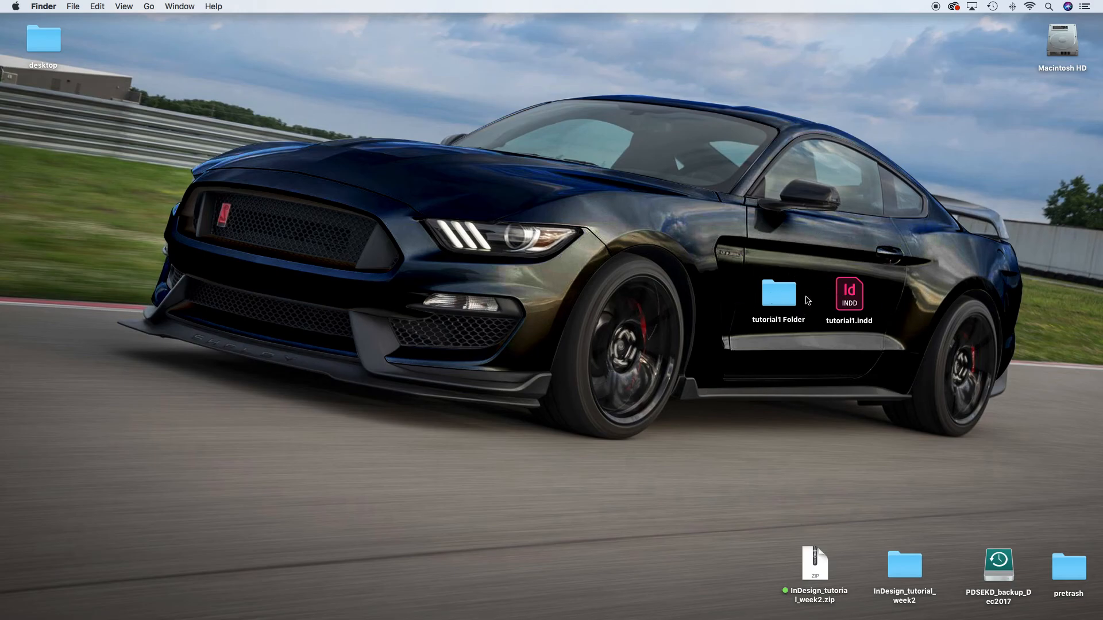
# Step: Try to move the desktop copy of tutorial1.indd into tutorial1 Folder, stopping instead of replacing the packaged file
pyautogui.moveTo(850, 299); pyautogui.dragTo(784, 294)
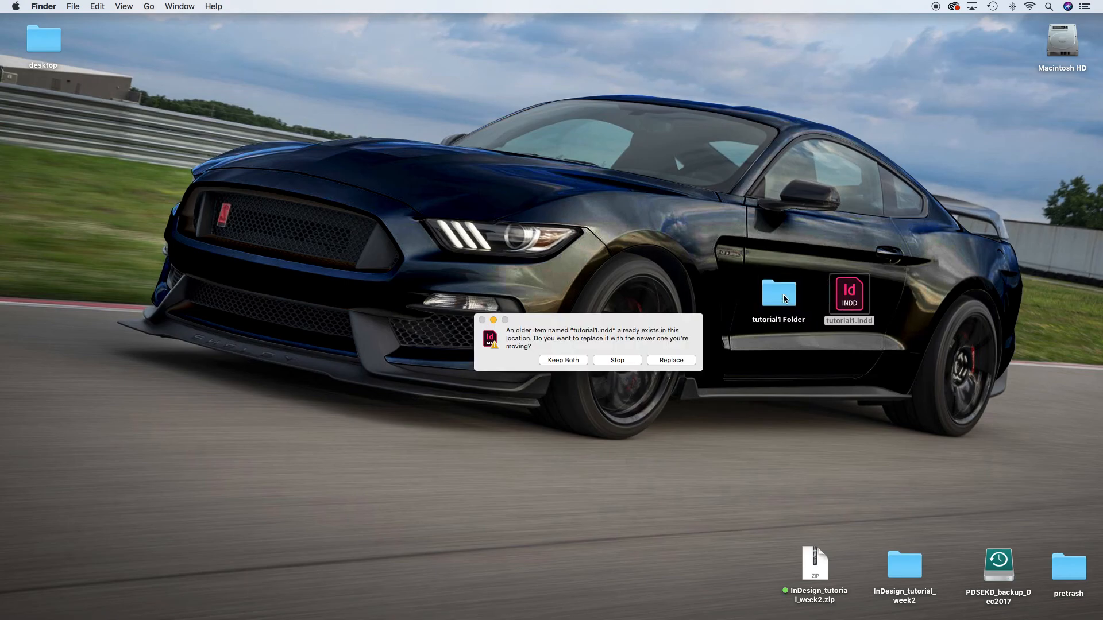
pyautogui.click(616, 361)
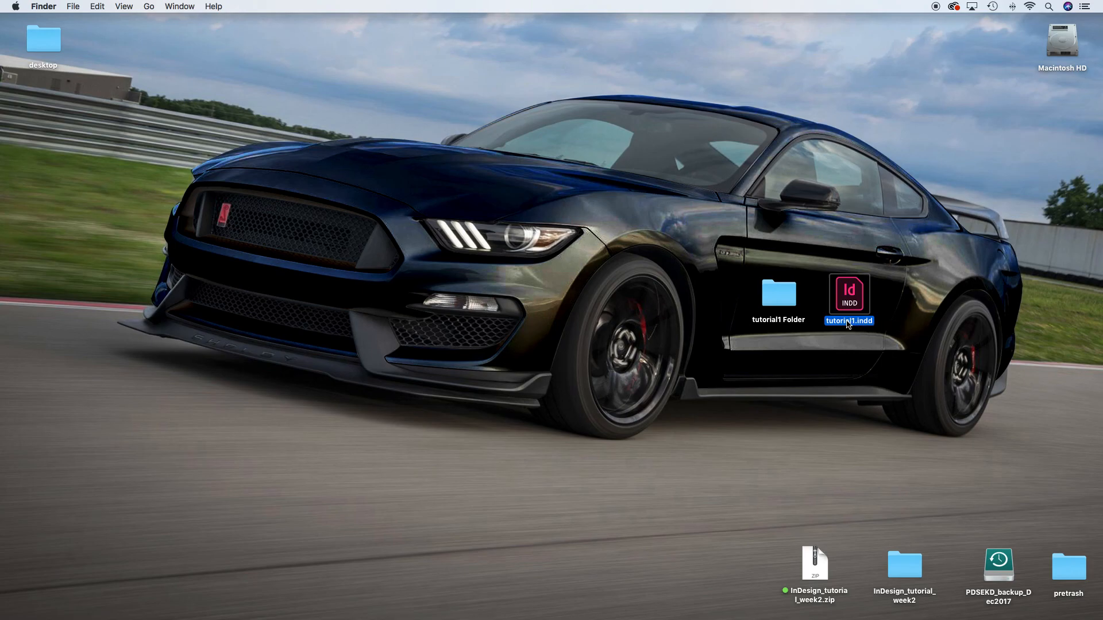
pyautogui.click(871, 343)
pyautogui.click(815, 237)
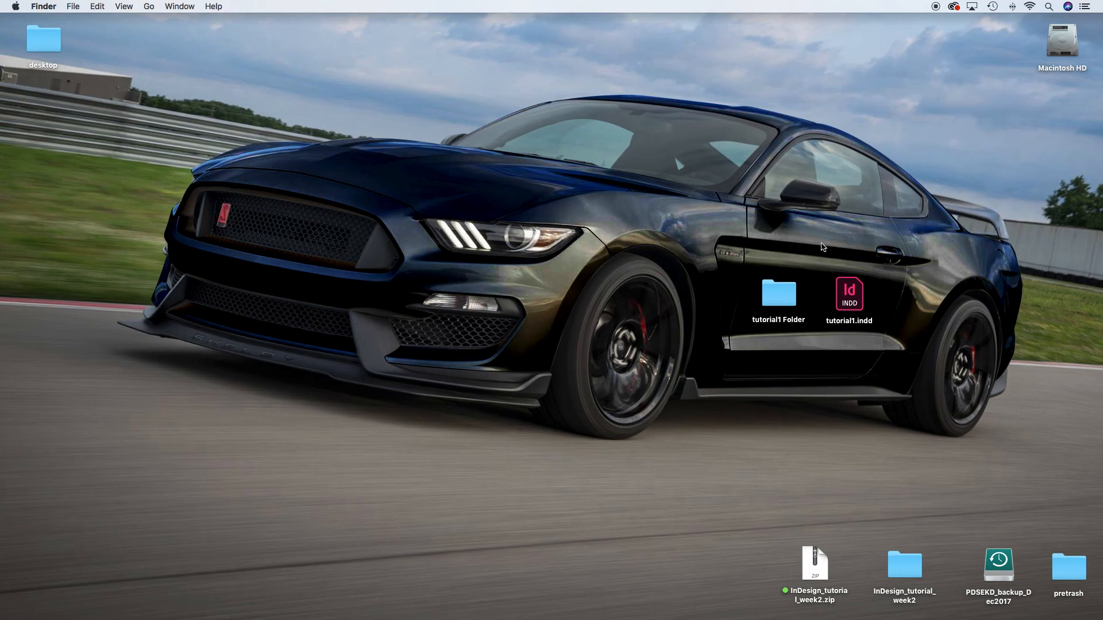